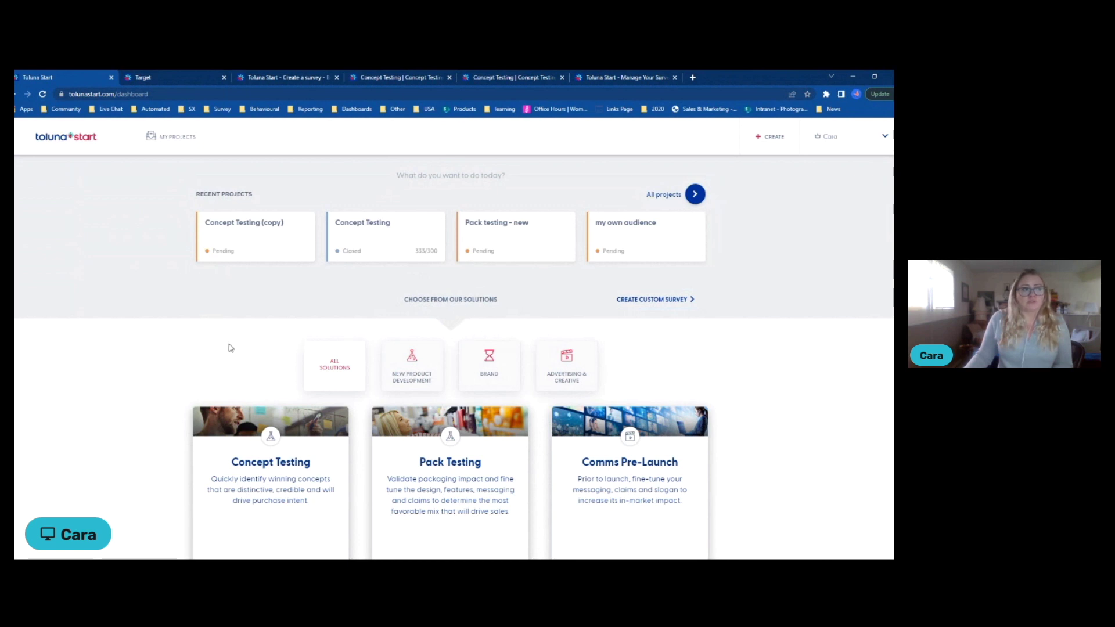
- Browse the research solutions offered on the dashboard and open the list of solutions available for a new project
scroll(159, 369, down, 2)
scroll(158, 368, down, 1)
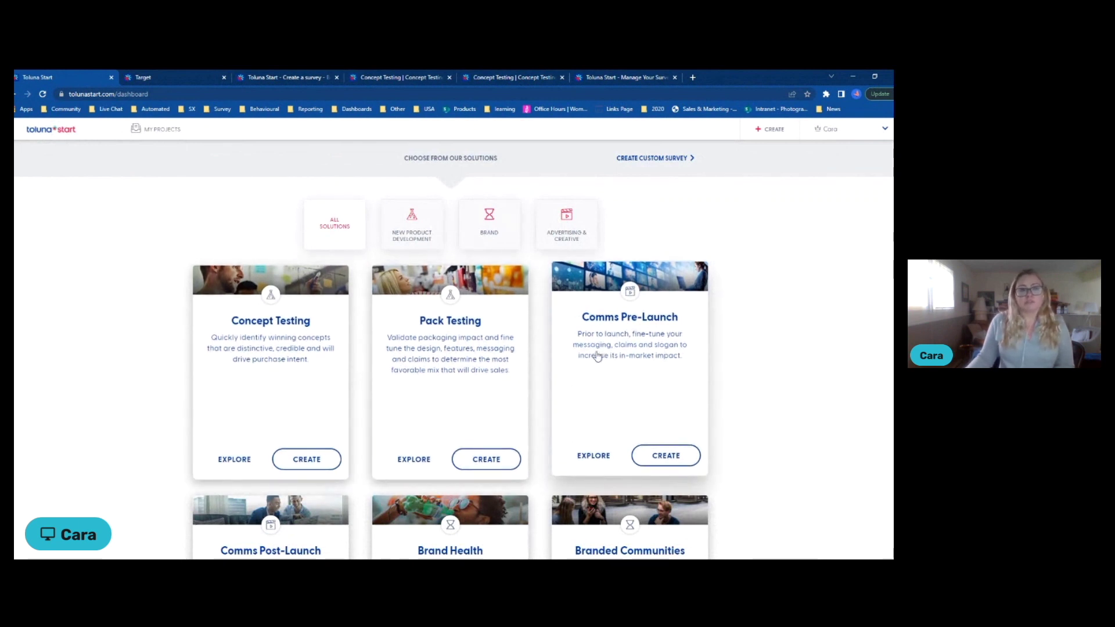
scroll(528, 349, down, 1)
scroll(541, 348, down, 3)
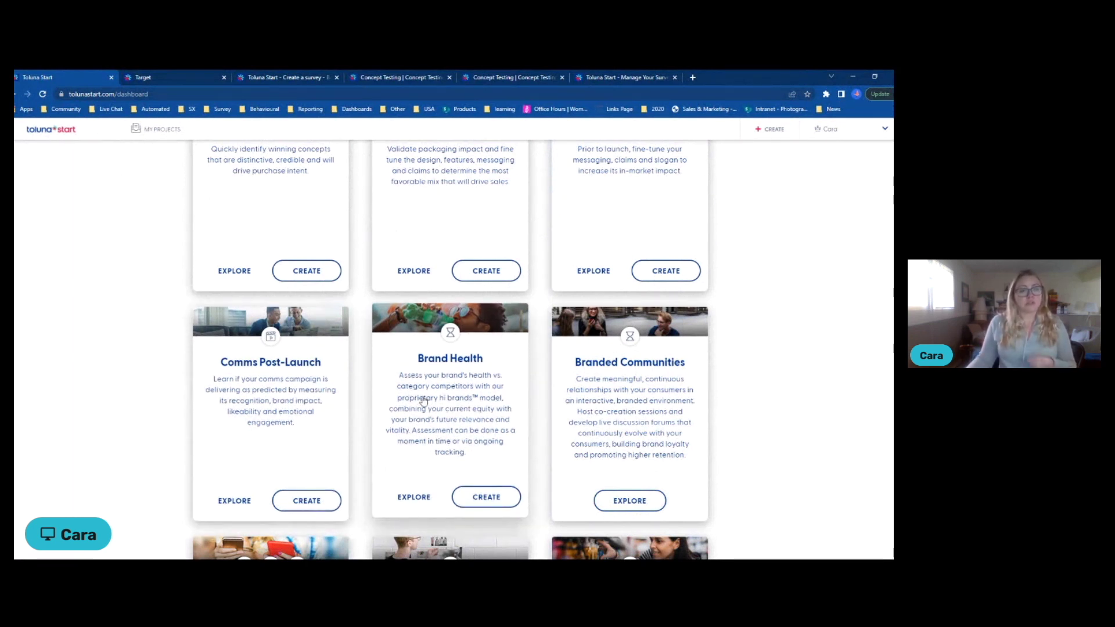
scroll(423, 401, up, 2)
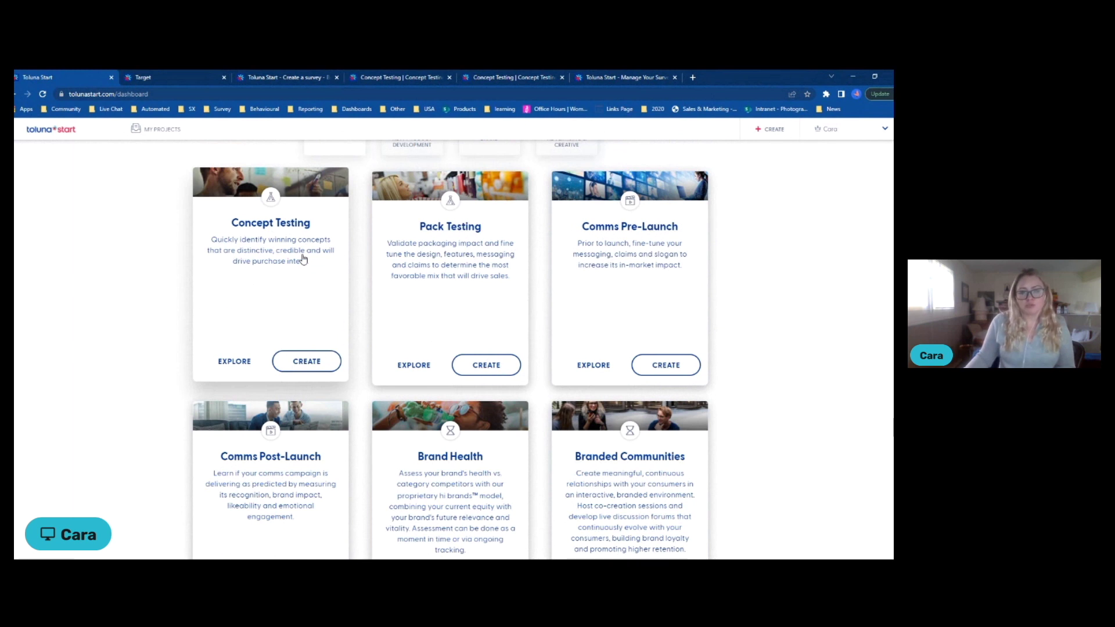
scroll(305, 291, up, 2)
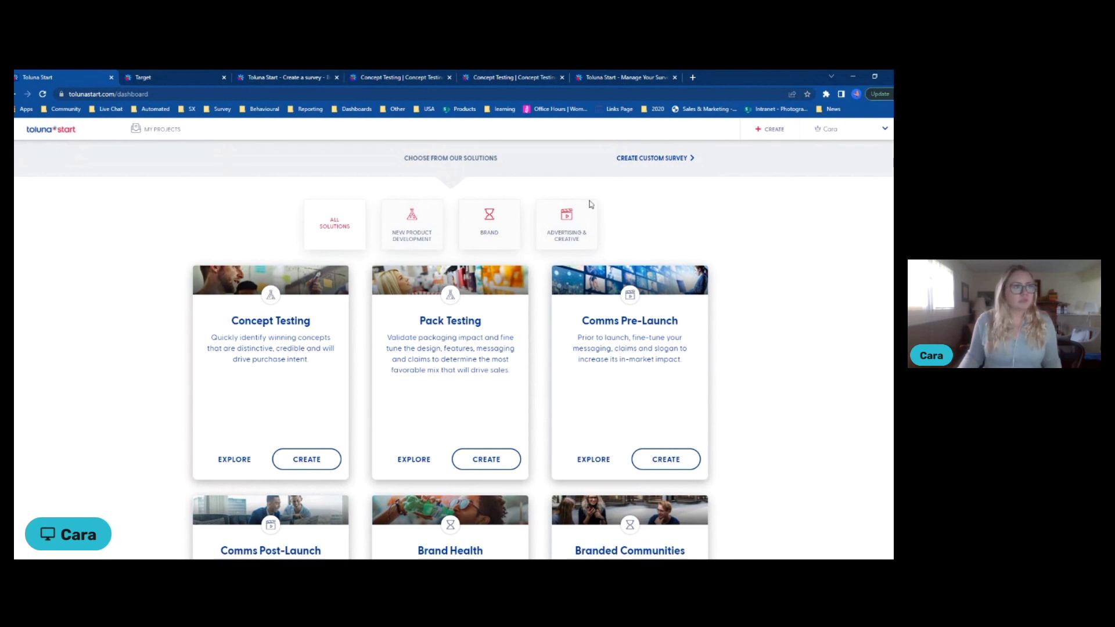
click(760, 137)
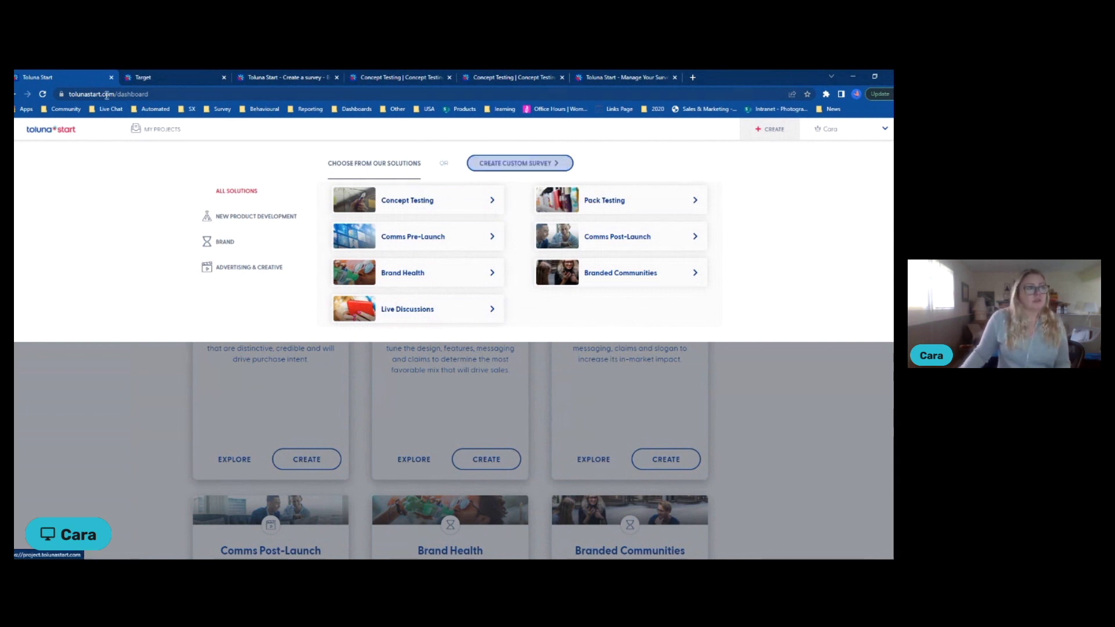
- Switch to the Concept Testing (copy) target setup and review the available demographic and profile criteria beside the age quota
click(175, 75)
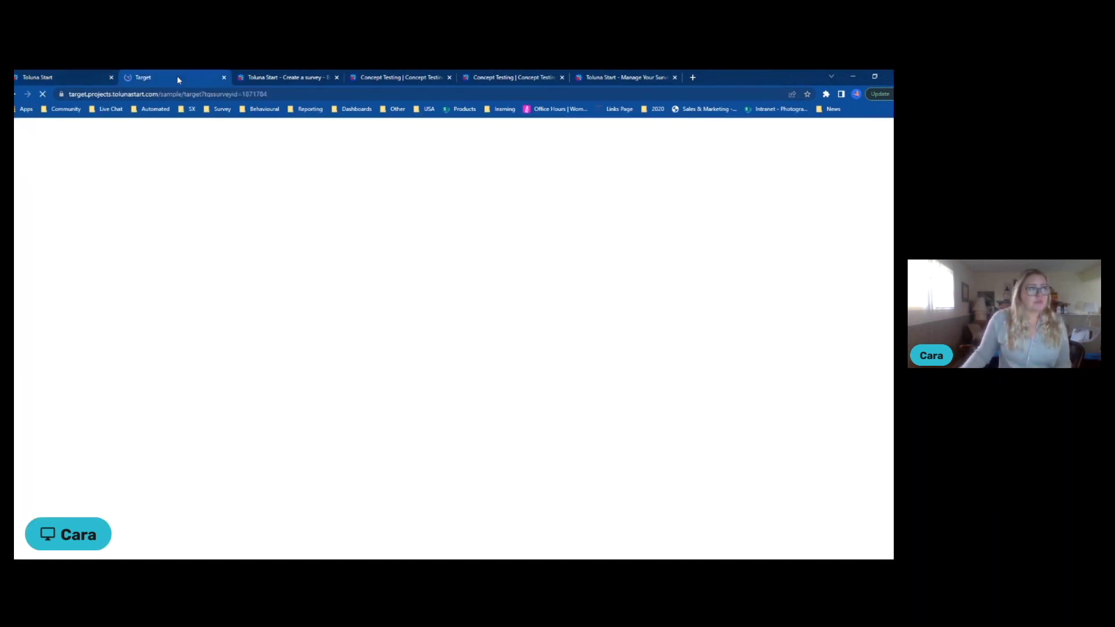
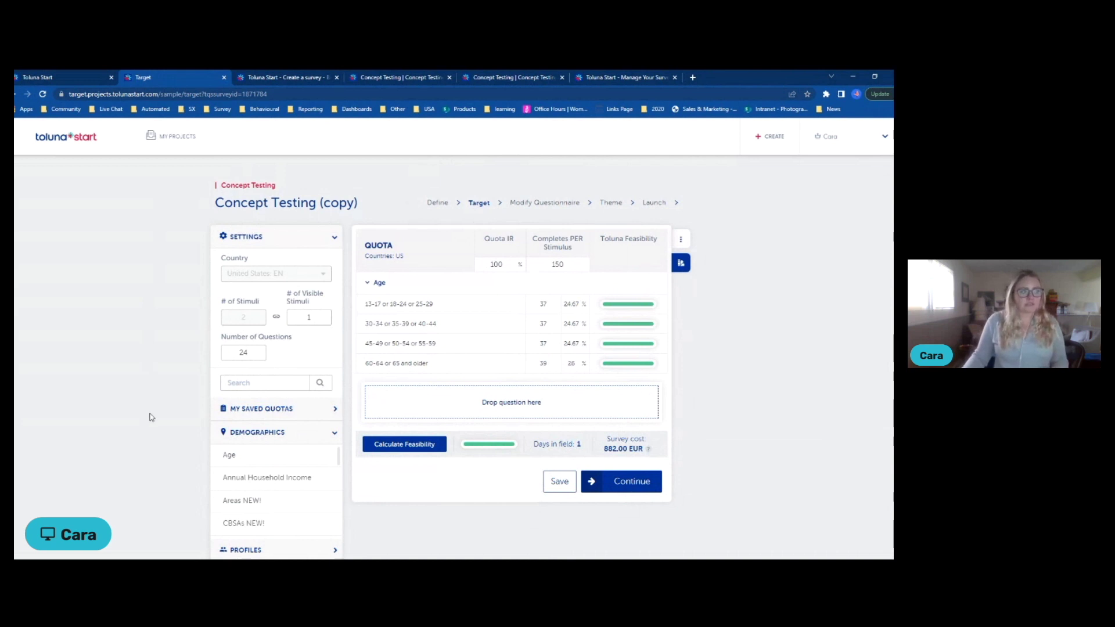
scroll(149, 417, down, 1)
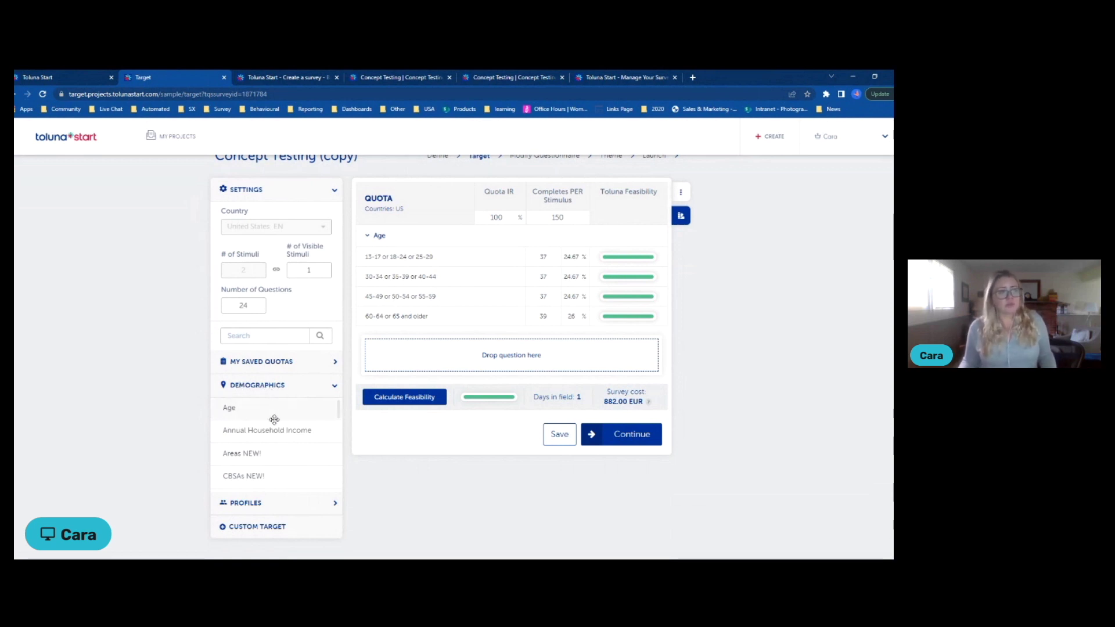
scroll(274, 419, down, 4)
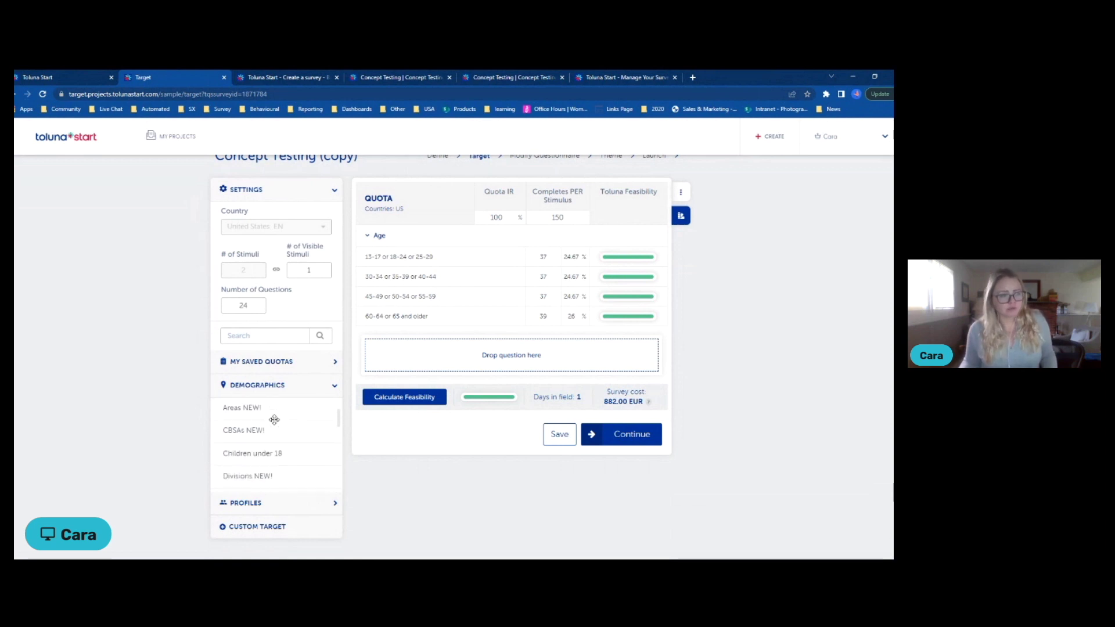
scroll(274, 427, down, 3)
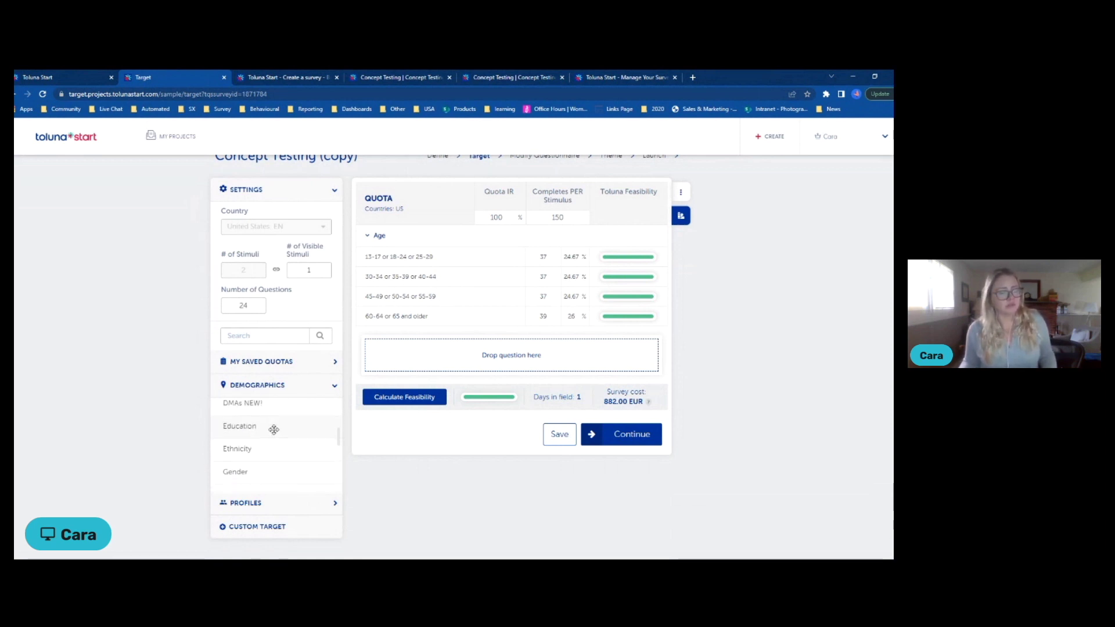
click(250, 506)
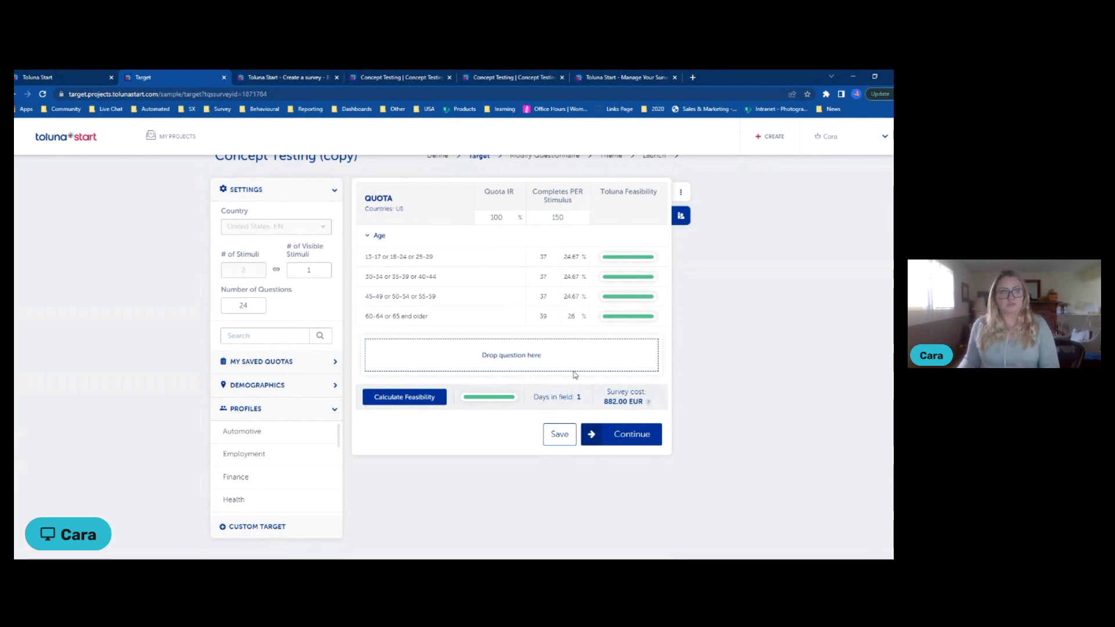
scroll(574, 374, up, 1)
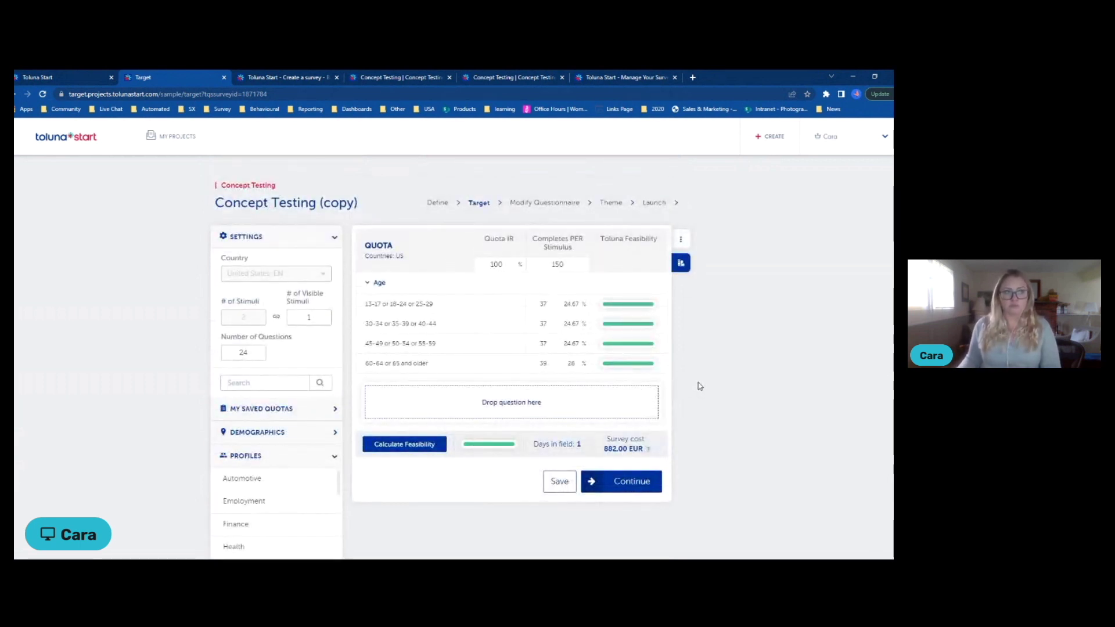
- Continue from Target to Modify Questionnaire, show page 3, and expand the additional question types
click(642, 489)
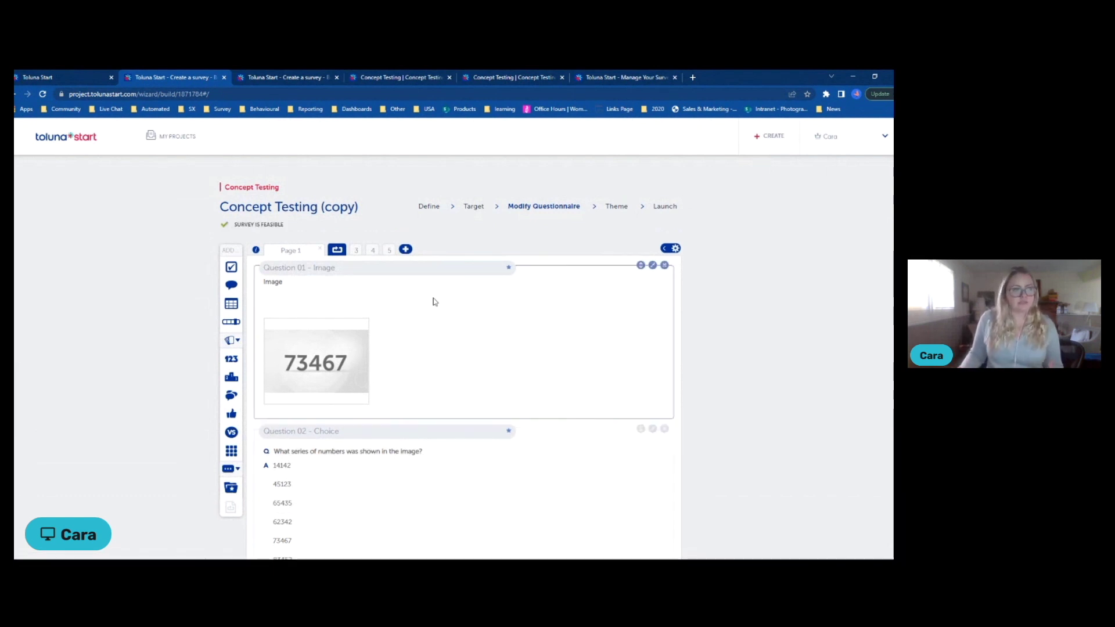
click(358, 256)
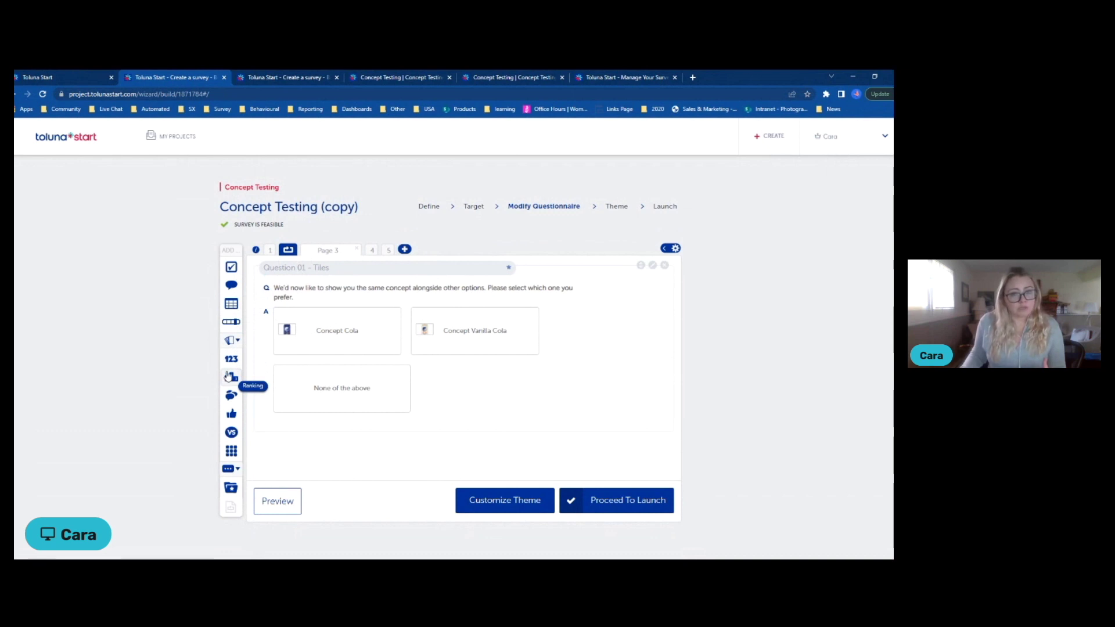
click(237, 343)
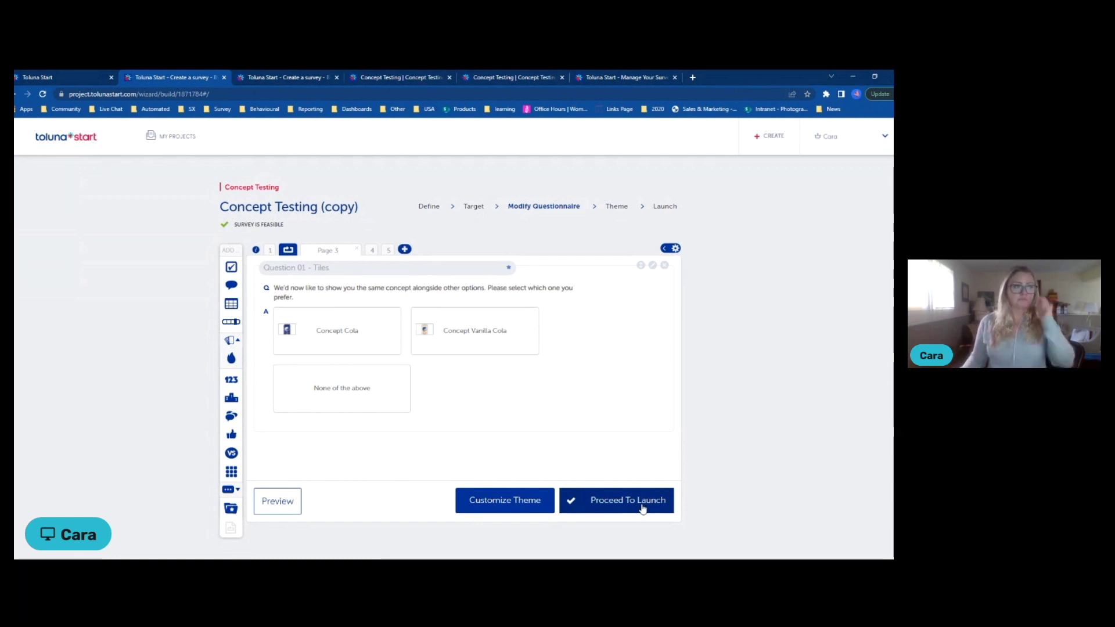
- Switch to the Concept Testing report, review the Key Findings summary and Claims – Believability results, and return to Key Findings
click(399, 81)
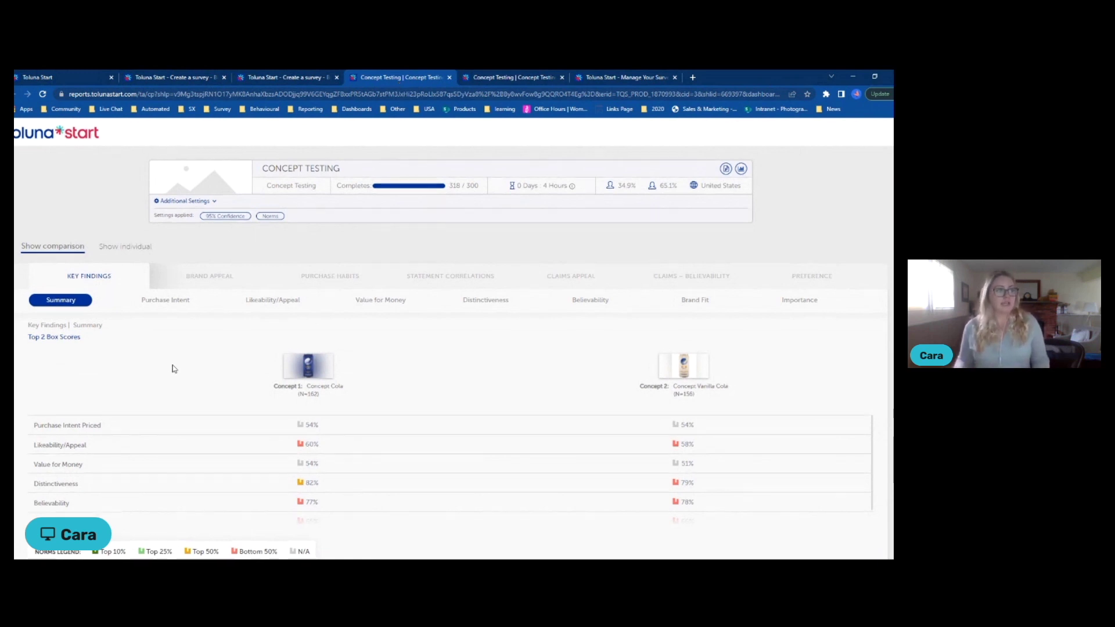
scroll(172, 368, down, 1)
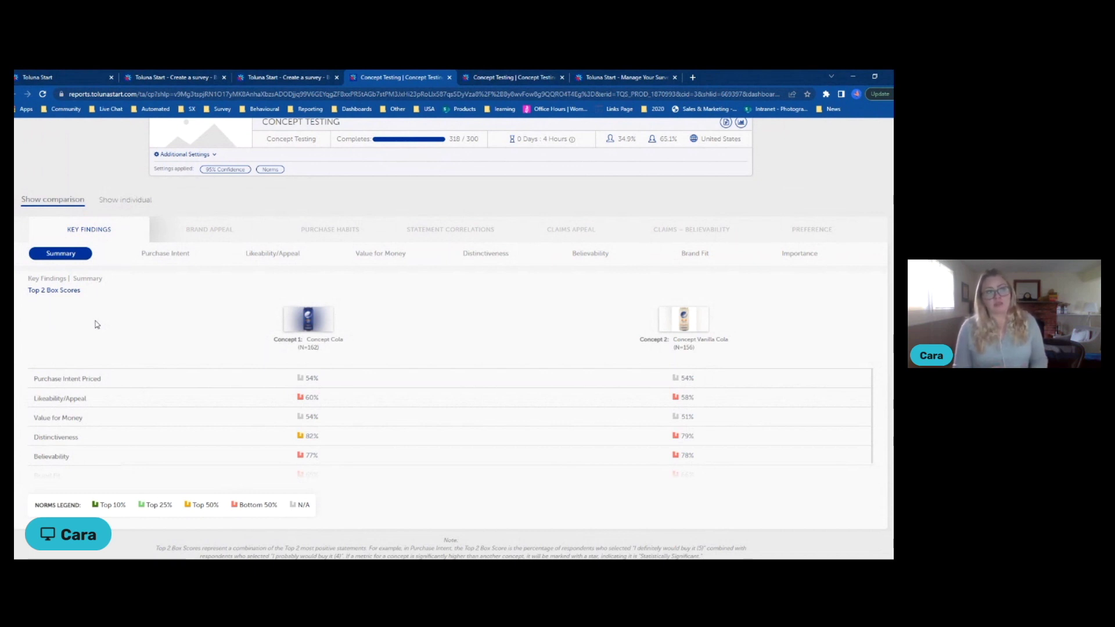
scroll(103, 342, up, 1)
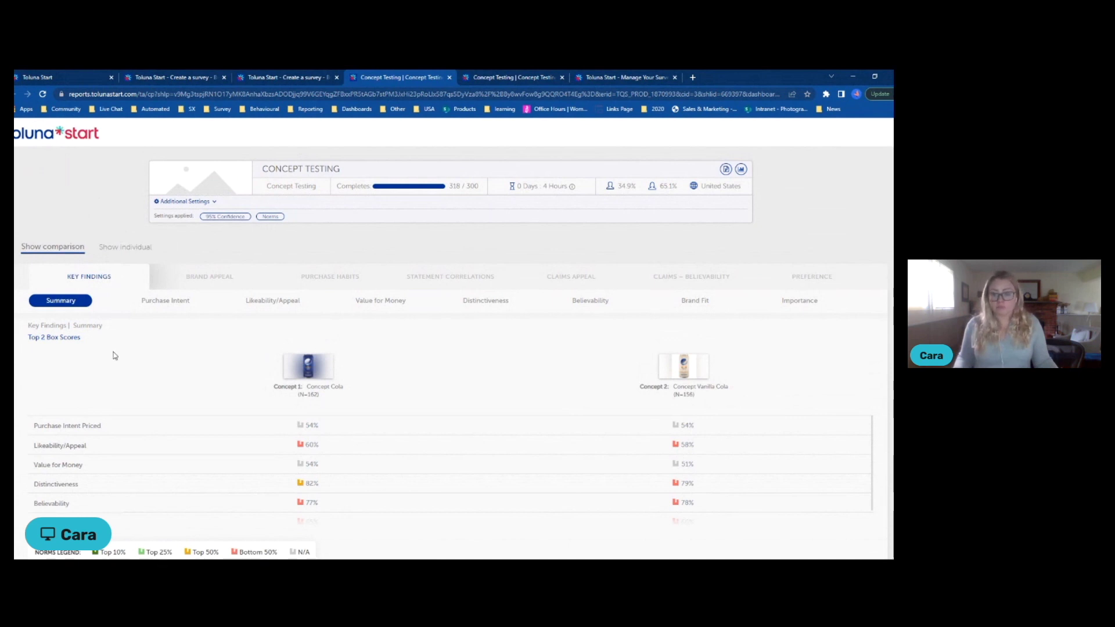
click(708, 283)
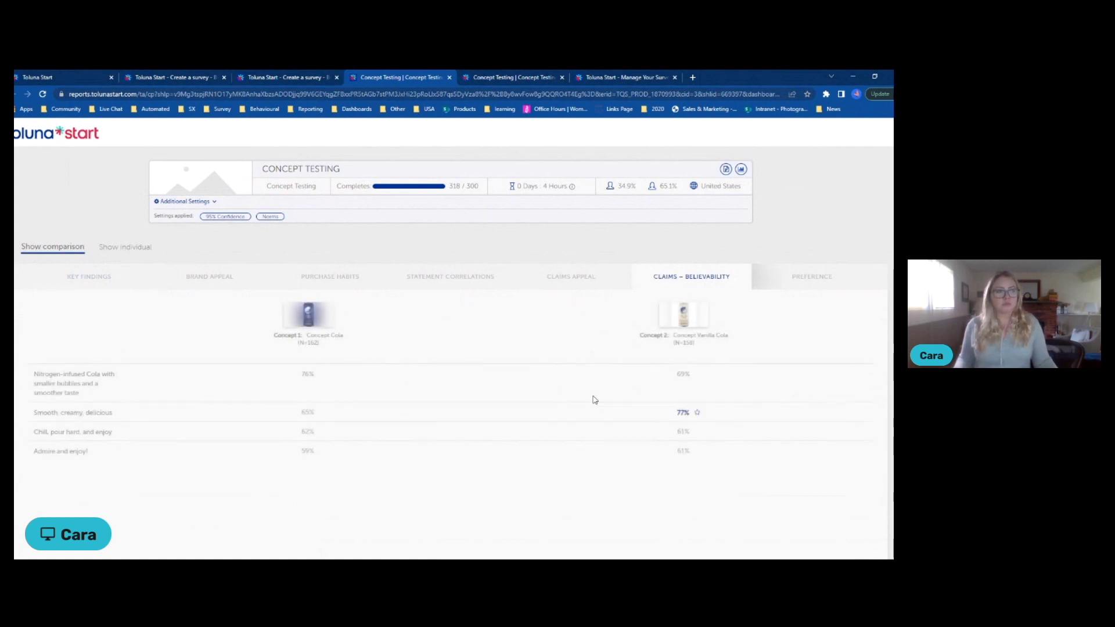
mouse_move(694, 420)
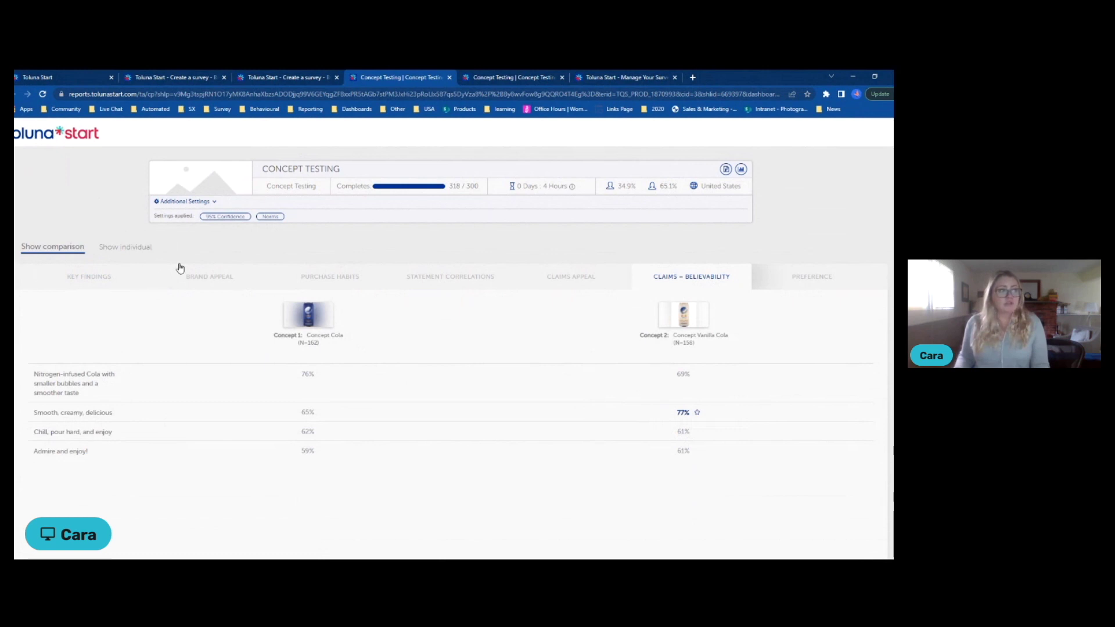
click(93, 277)
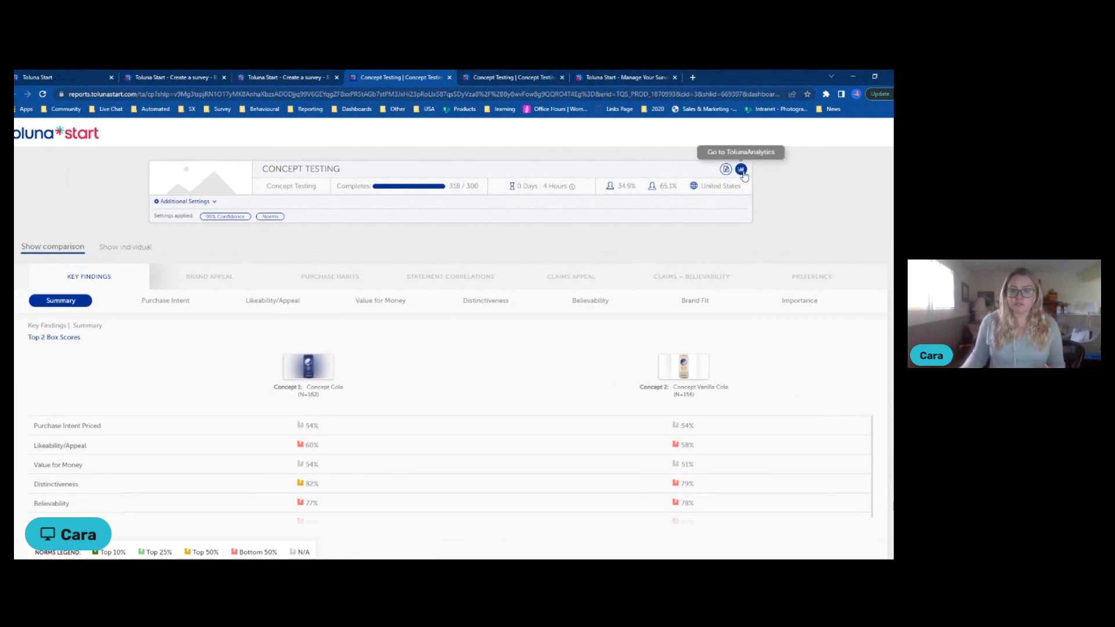
- Switch to the detailed Concept Testing analytics report and view the Age question as a pie, bar chart and data table
click(522, 81)
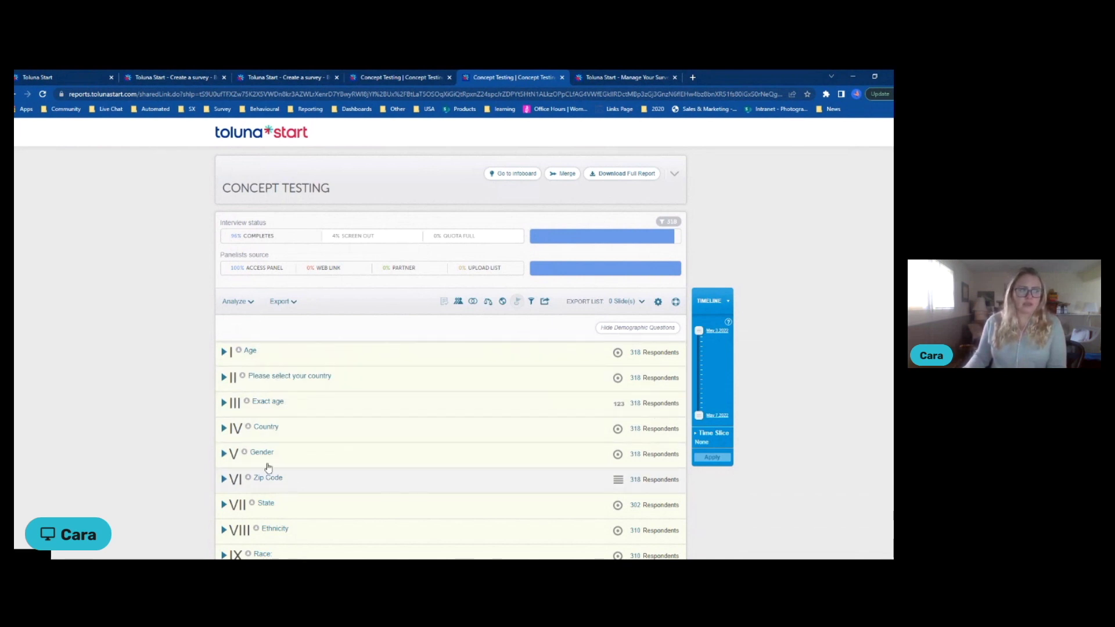
click(368, 353)
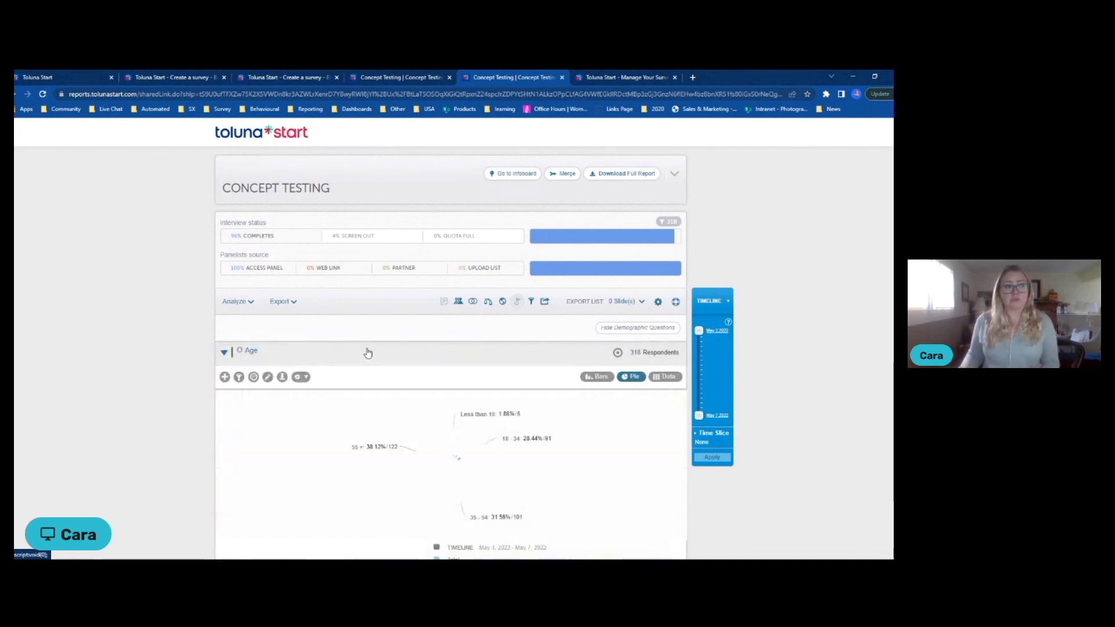
scroll(183, 390, down, 2)
scroll(183, 390, down, 1)
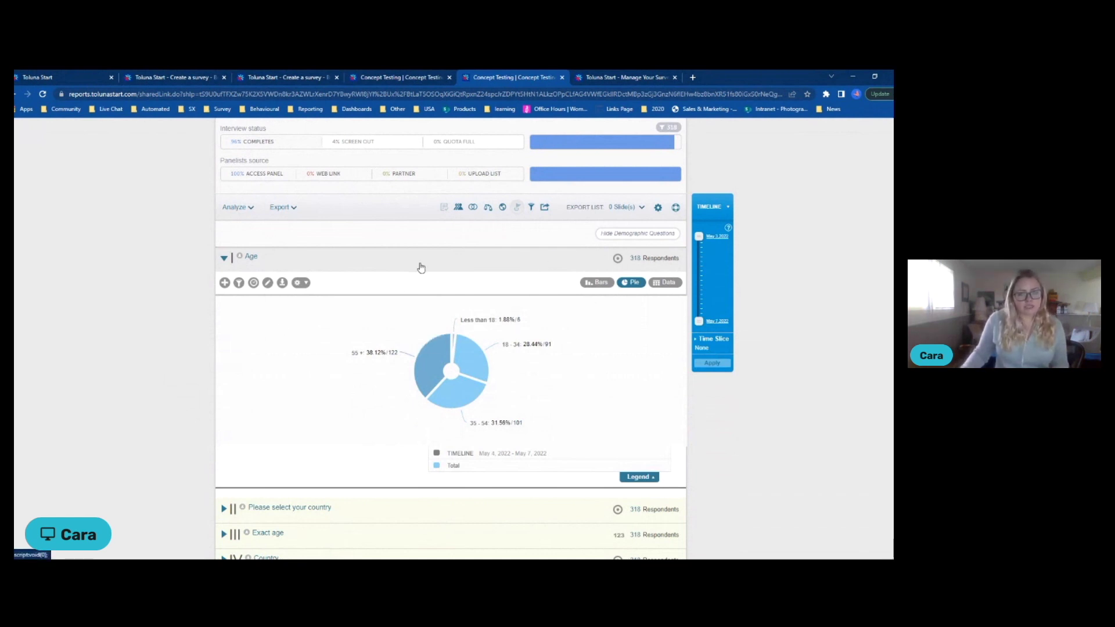
click(598, 290)
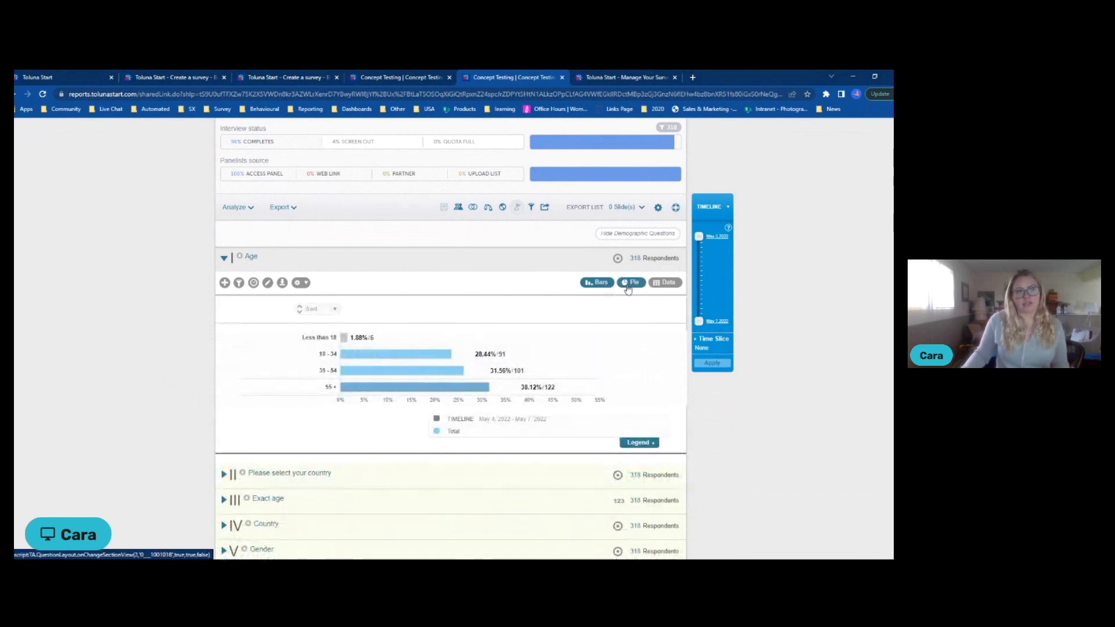
click(665, 285)
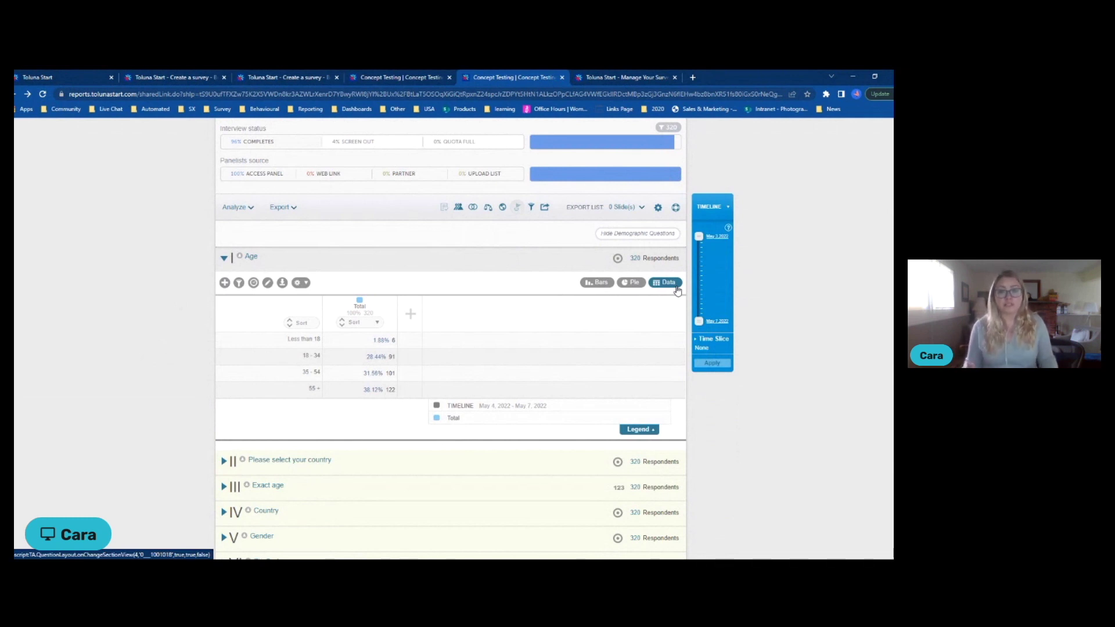
- Hide the demographic questions and show question 7, on interest in purchasing Concept Cola, as a data table
click(653, 234)
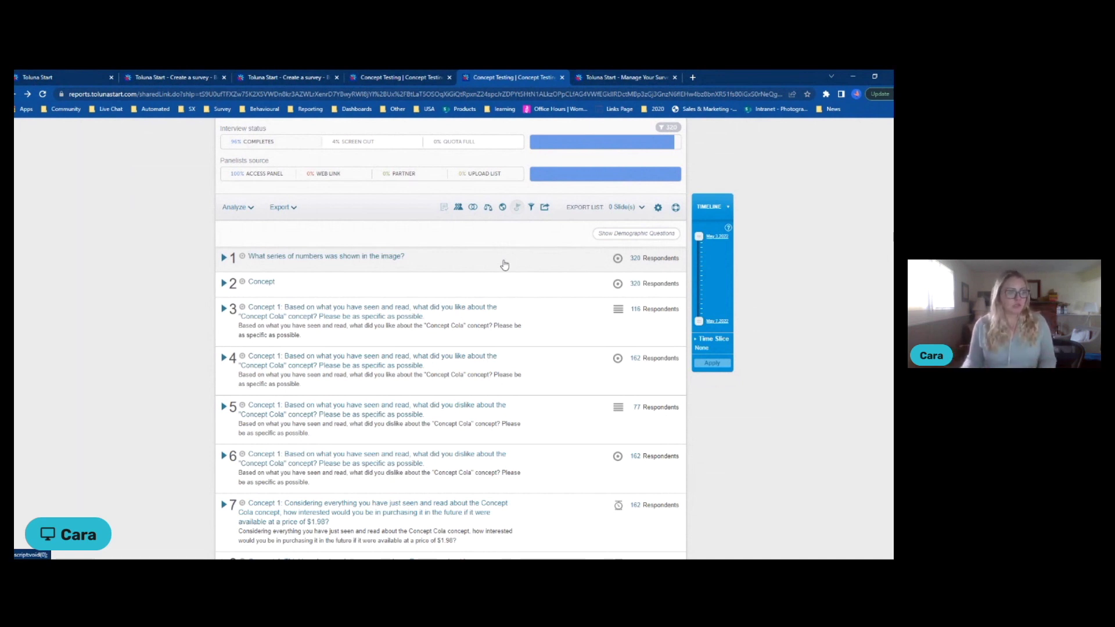
scroll(459, 360, down, 1)
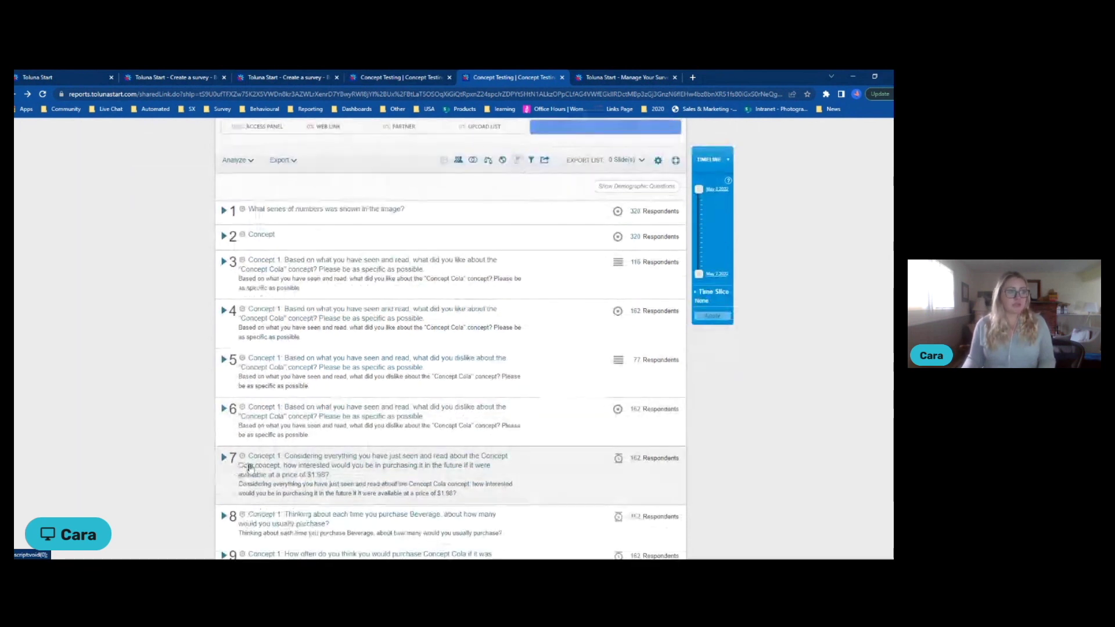
click(385, 473)
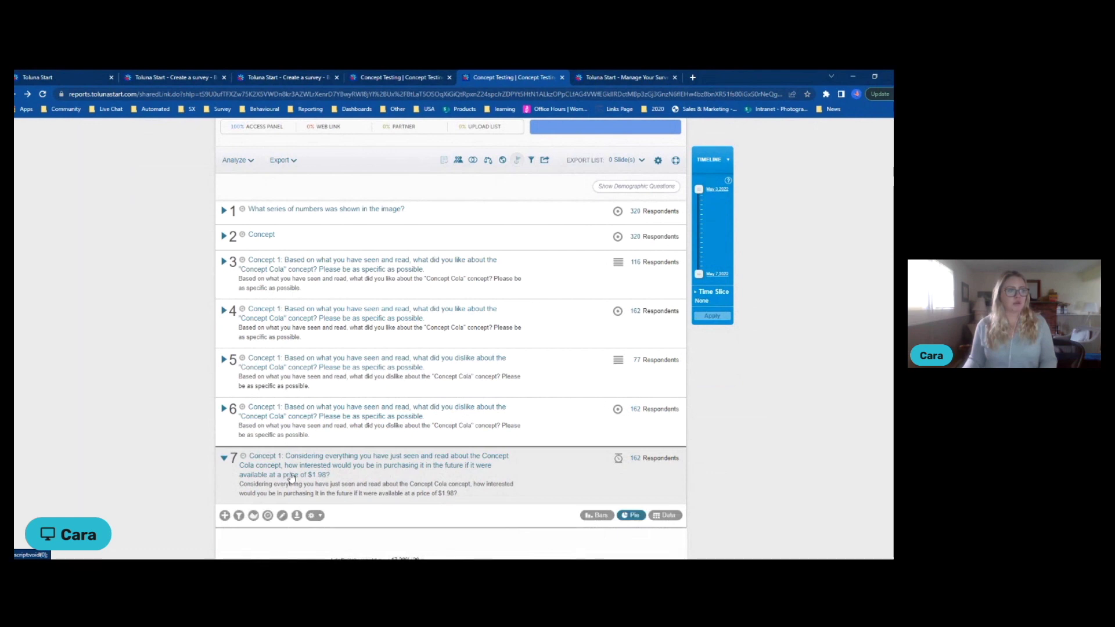
scroll(174, 441, down, 2)
scroll(162, 426, down, 2)
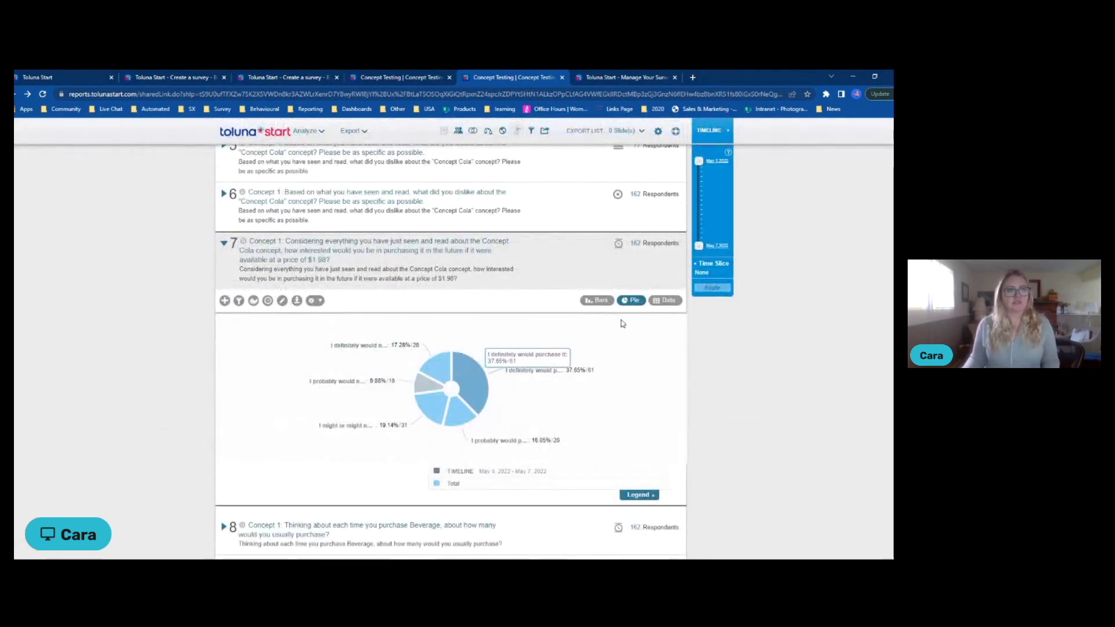
click(671, 307)
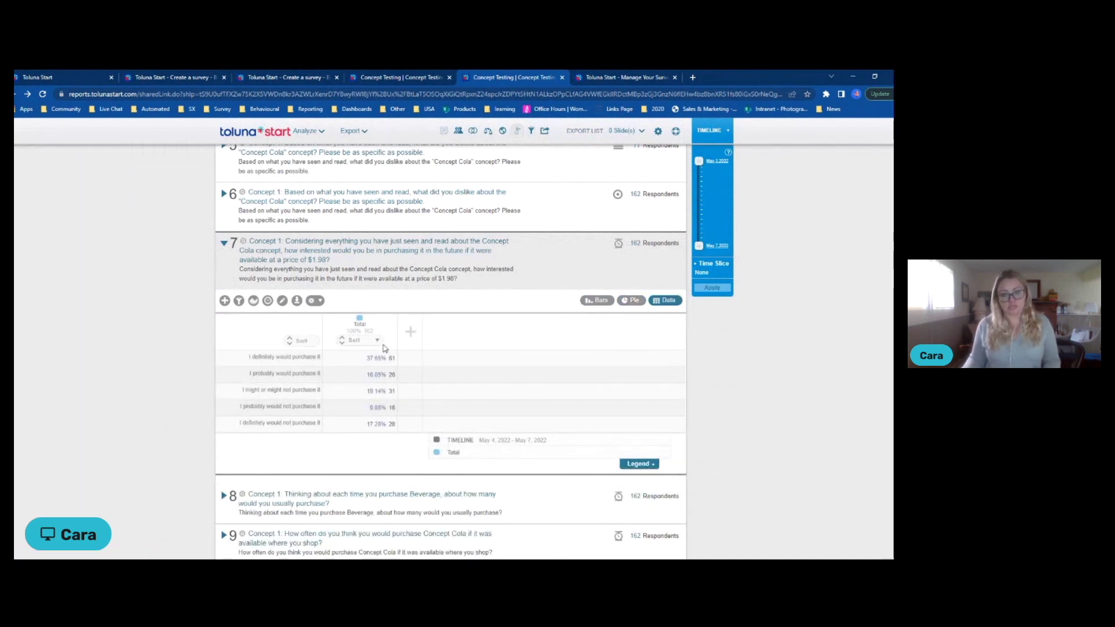
- Expand question 8 on usual purchase quantity and examine its cross-tabulation by age and the F 35-54 subpopulation
scroll(371, 372, down, 1)
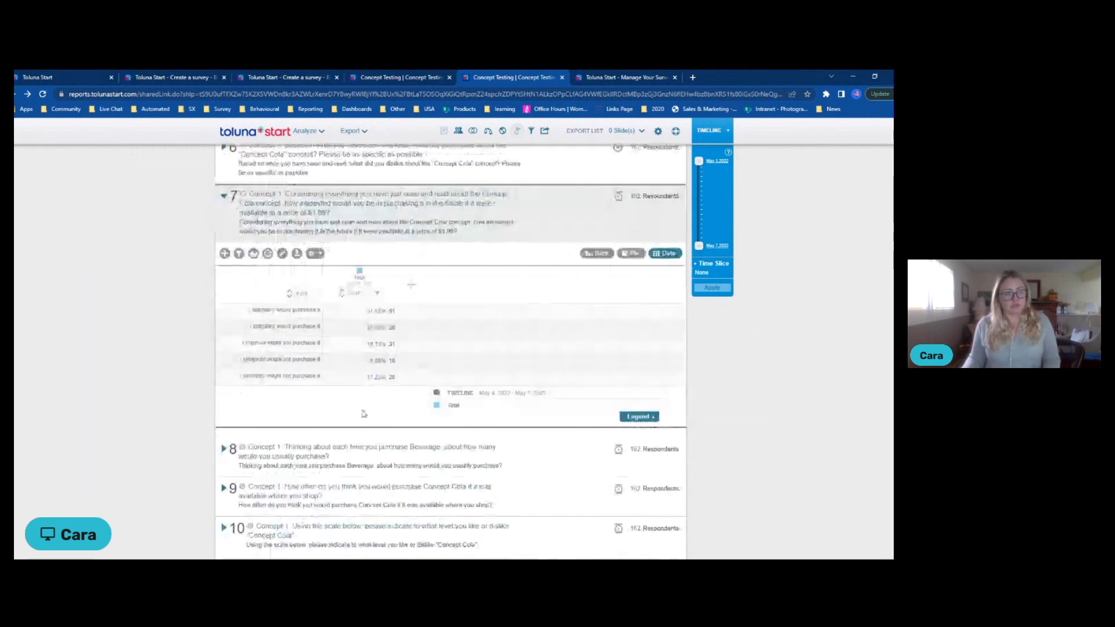
click(345, 459)
scroll(175, 423, down, 3)
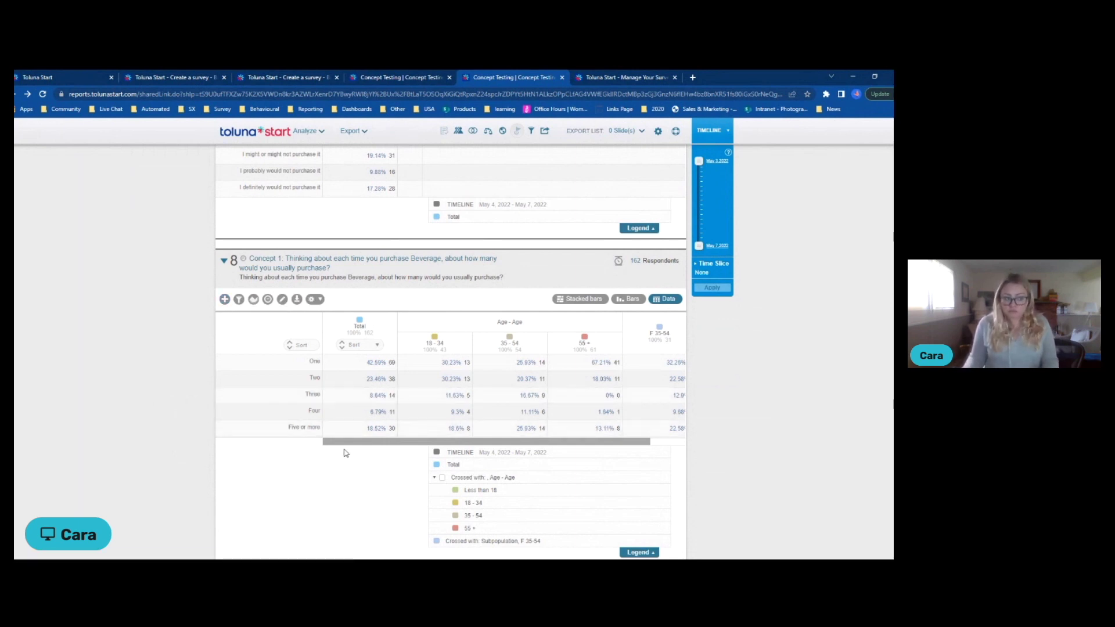
drag(346, 443, 389, 449)
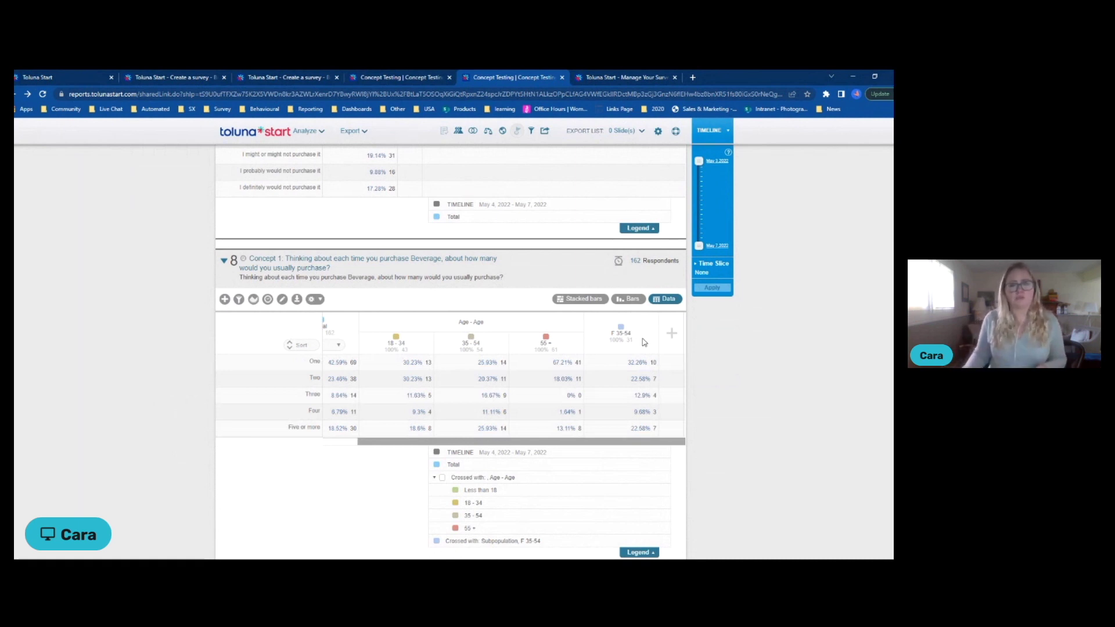
- Review the report's analysis options and the export formats available for respondent data
click(320, 135)
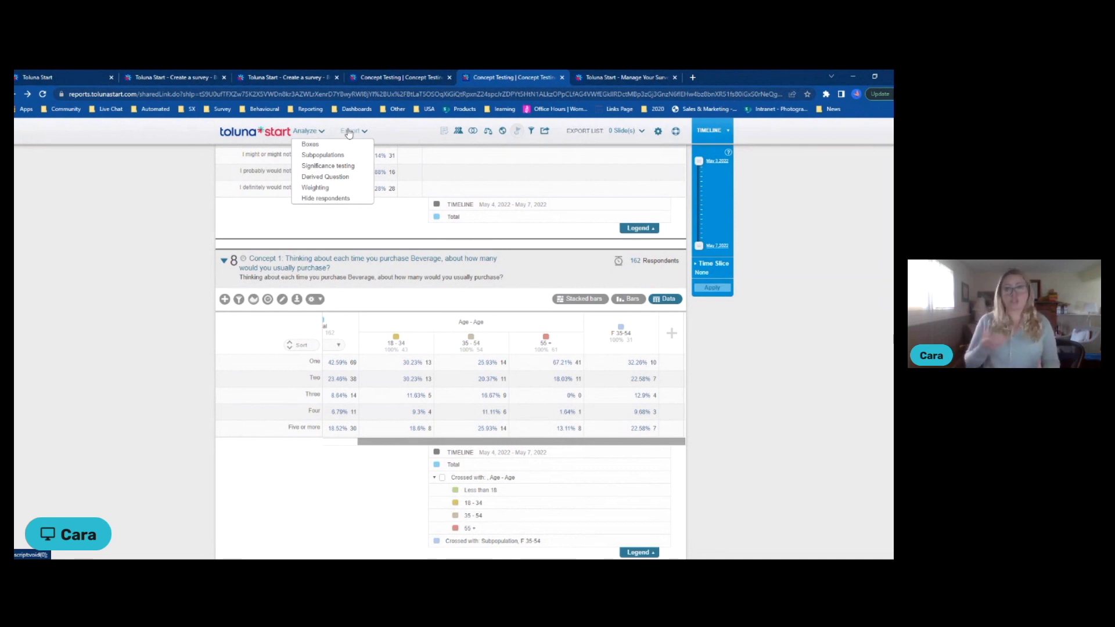
click(349, 132)
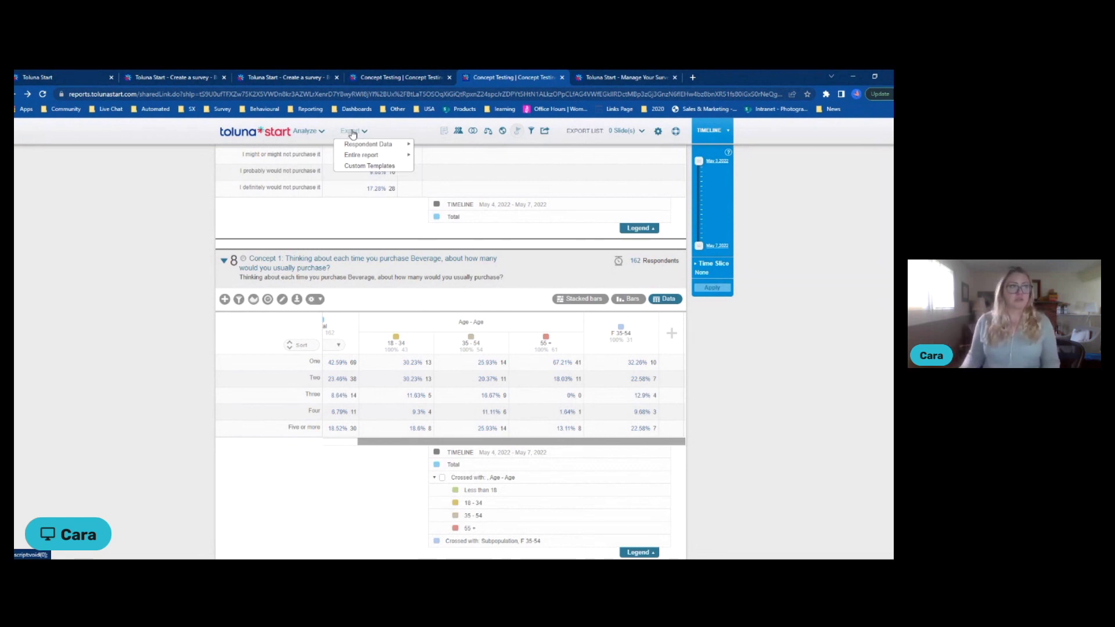
mouse_move(367, 145)
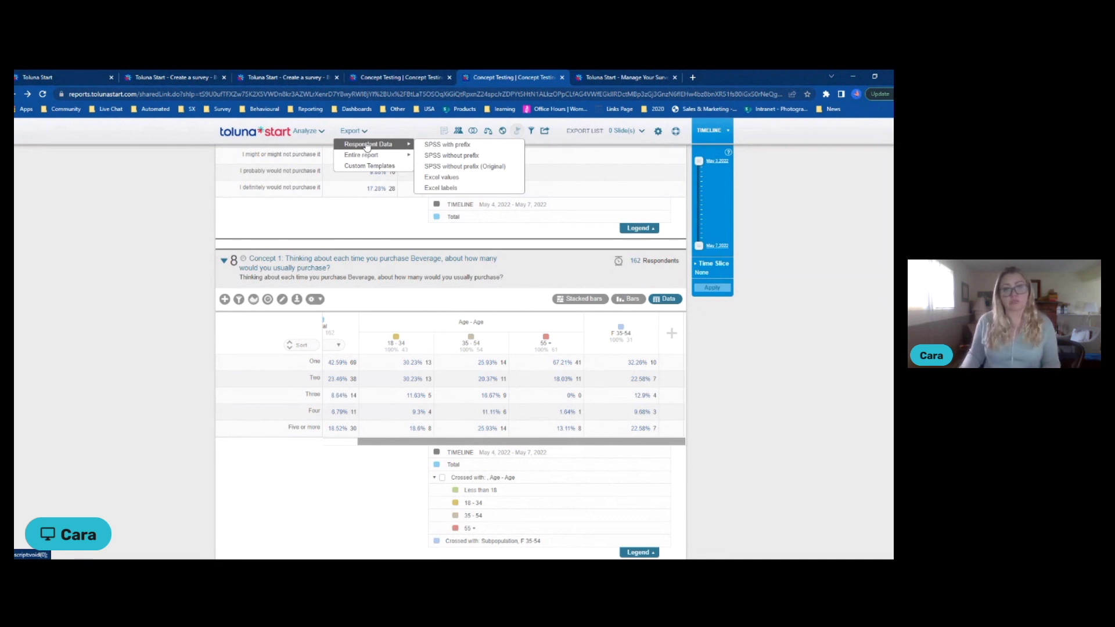